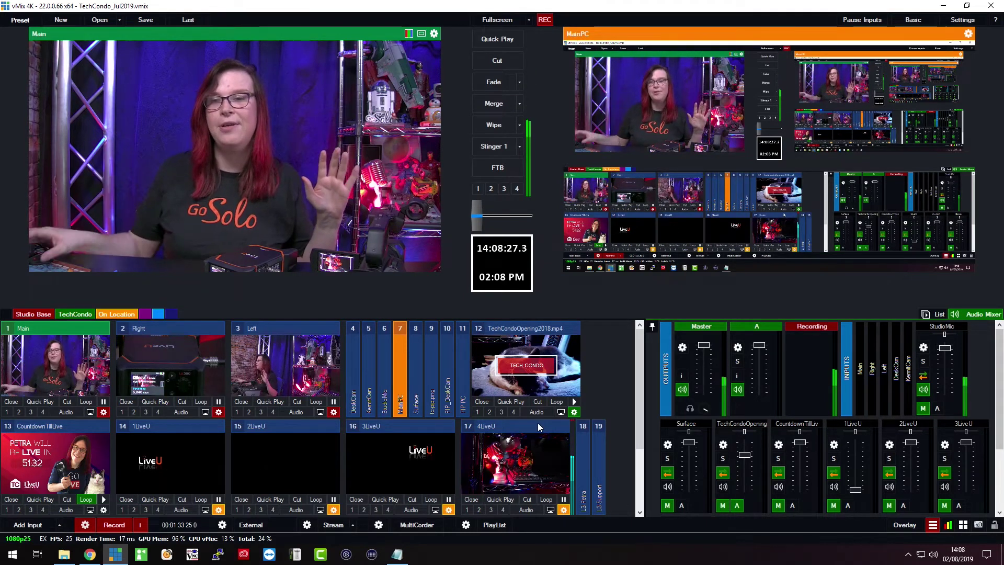
# Check the 4LiveU feed, keep the LU300 on channel Design-Ik-Wel-MMH4, and open MANAGE
pyautogui.click(544, 469)
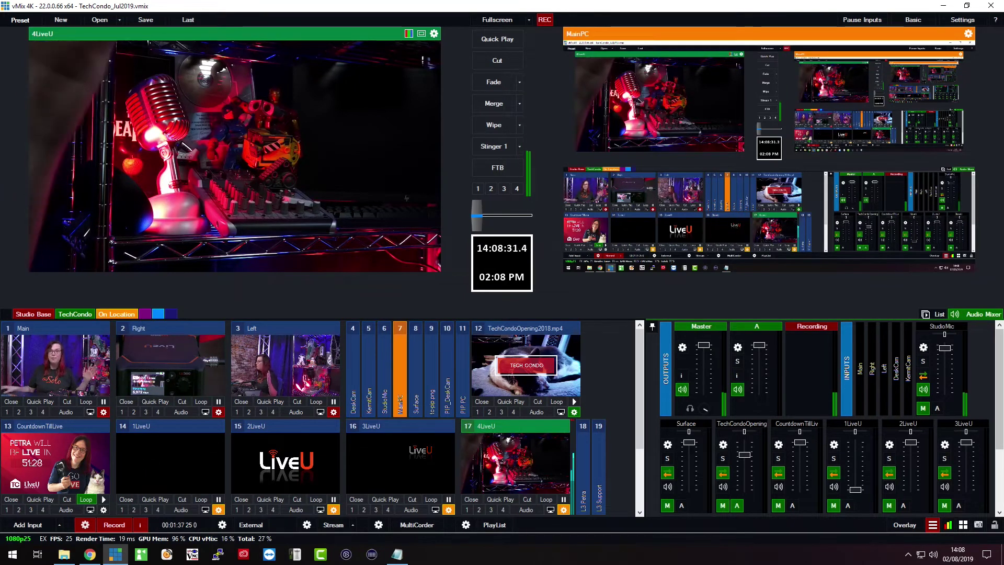
pyautogui.click(22, 366)
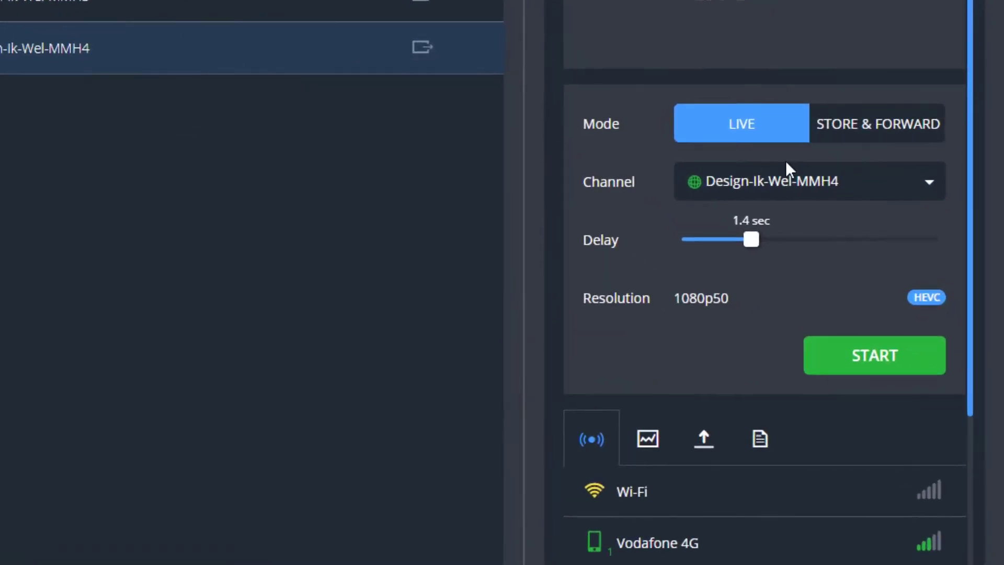
pyautogui.click(907, 184)
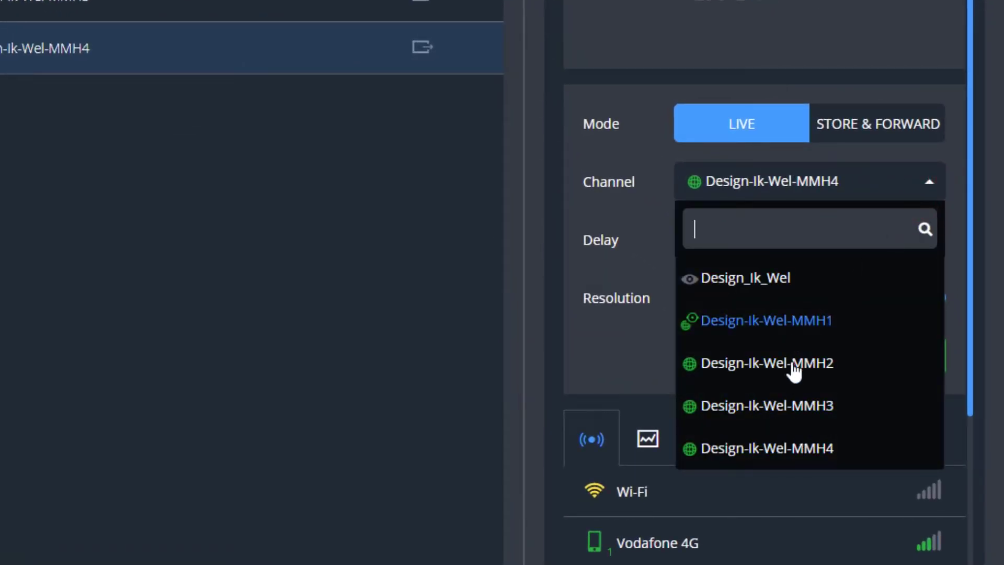
pyautogui.click(784, 455)
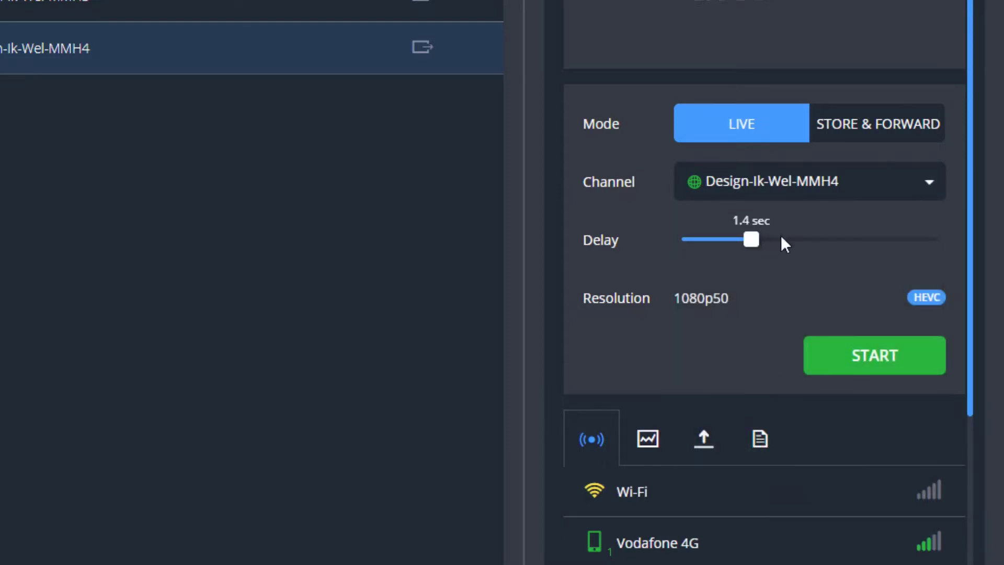
pyautogui.click(917, 198)
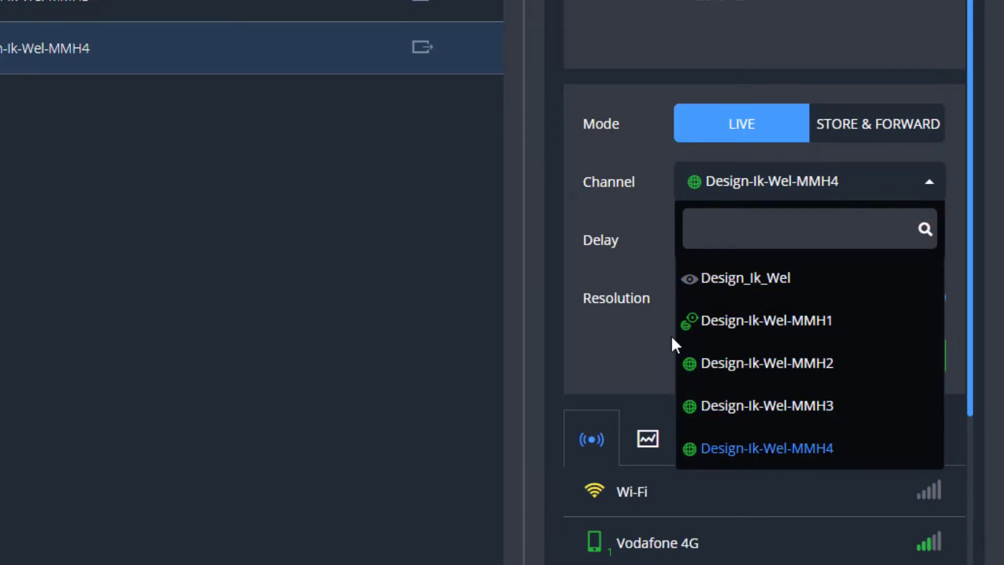
pyautogui.click(233, 230)
pyautogui.click(369, 67)
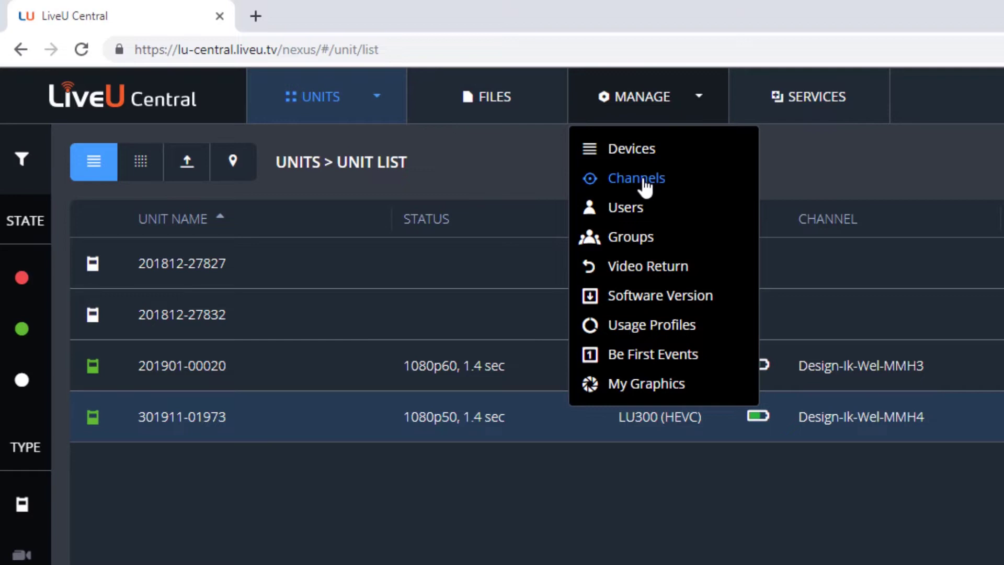
# Open the NDI settings of channel Design-Ik-Wel-MMH3 from the MANAGE Channels list
pyautogui.click(645, 183)
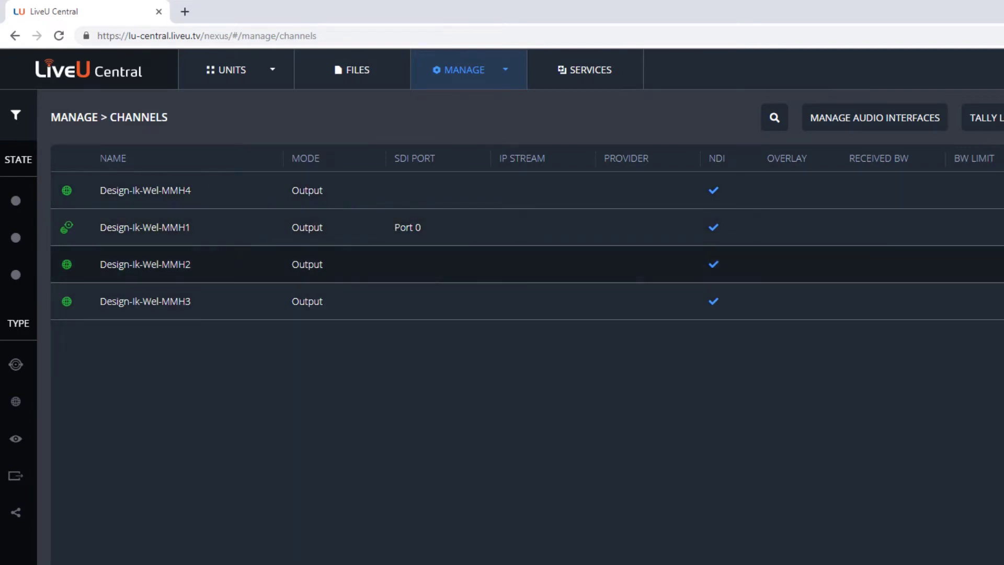
pyautogui.click(967, 299)
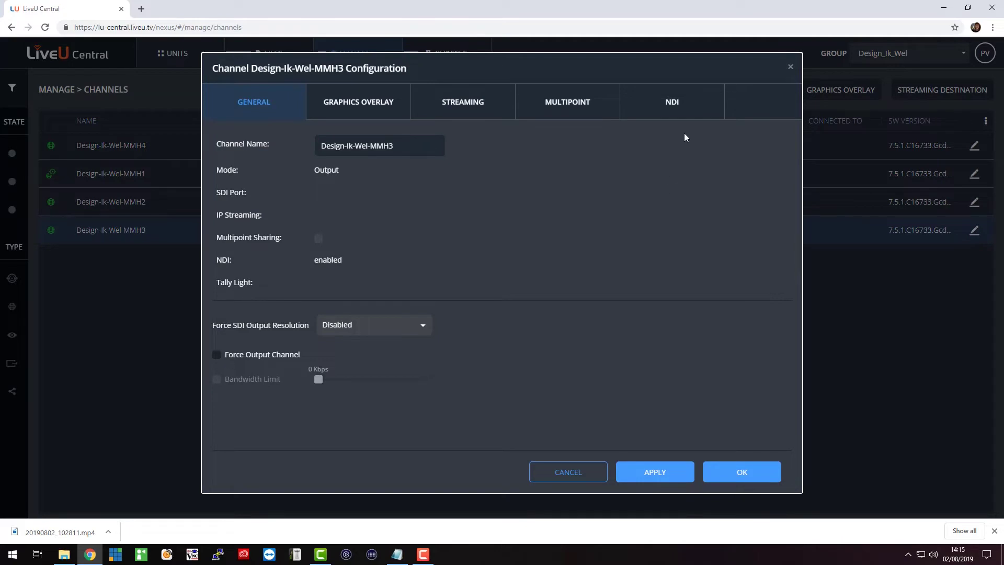
pyautogui.click(676, 112)
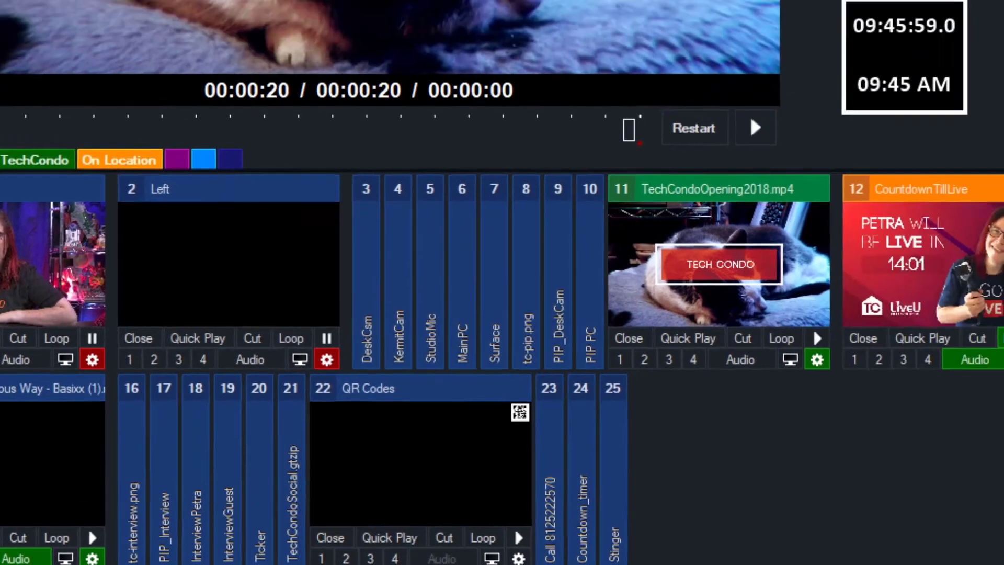
# Add capture device SDI IN PTZ0Z1 5 as a camera input numbered 14
pyautogui.click(57, 528)
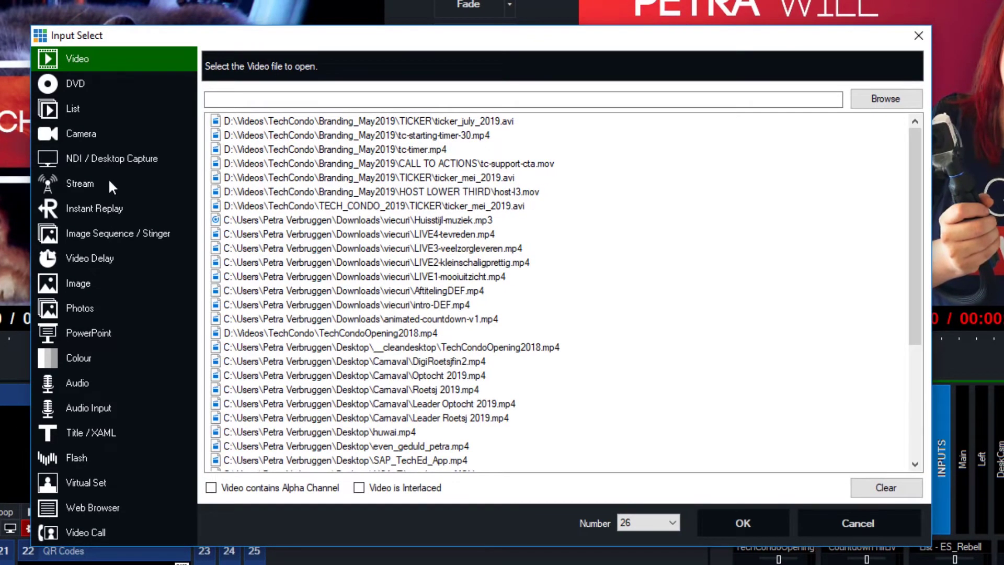
pyautogui.click(86, 137)
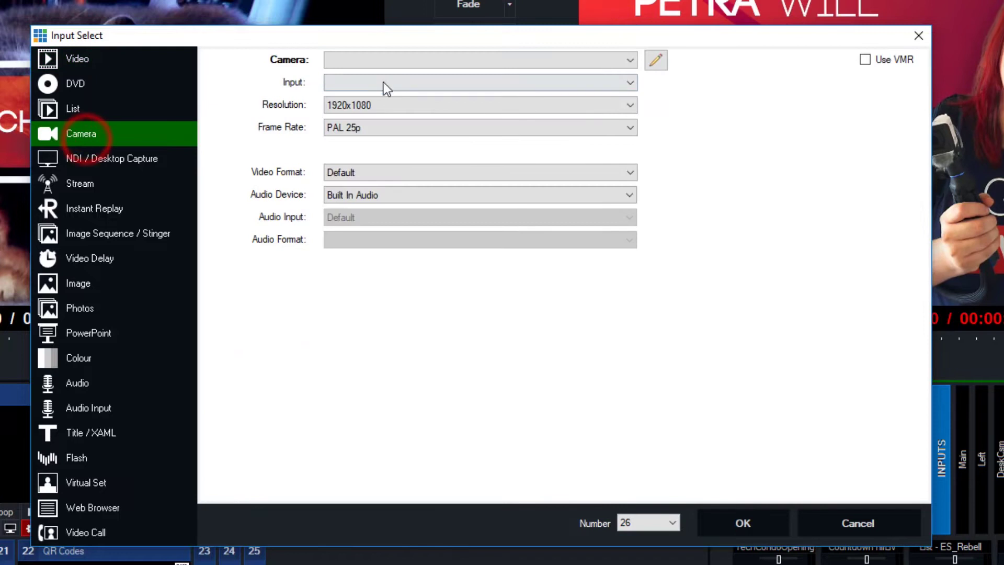
pyautogui.click(444, 59)
pyautogui.click(361, 114)
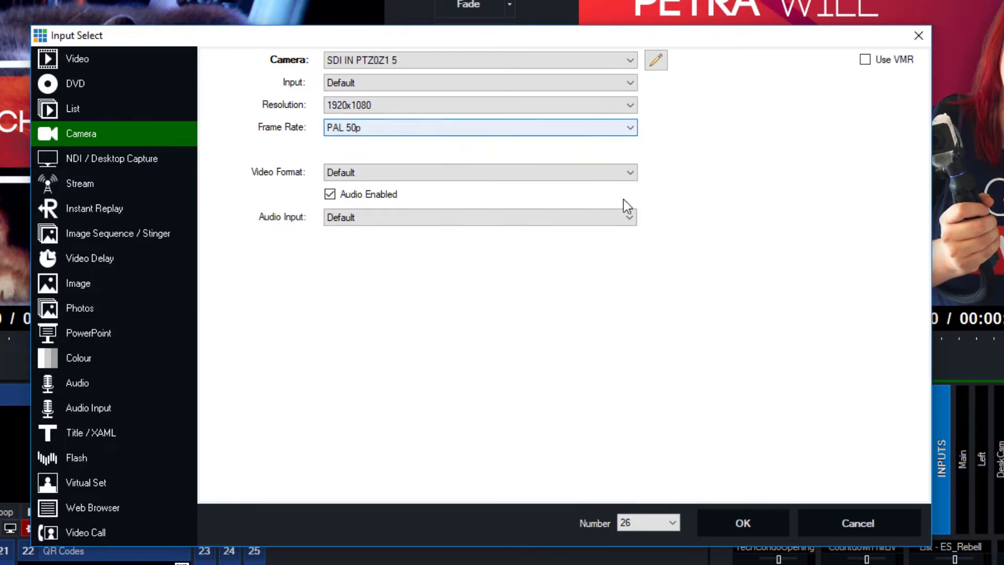
pyautogui.click(674, 521)
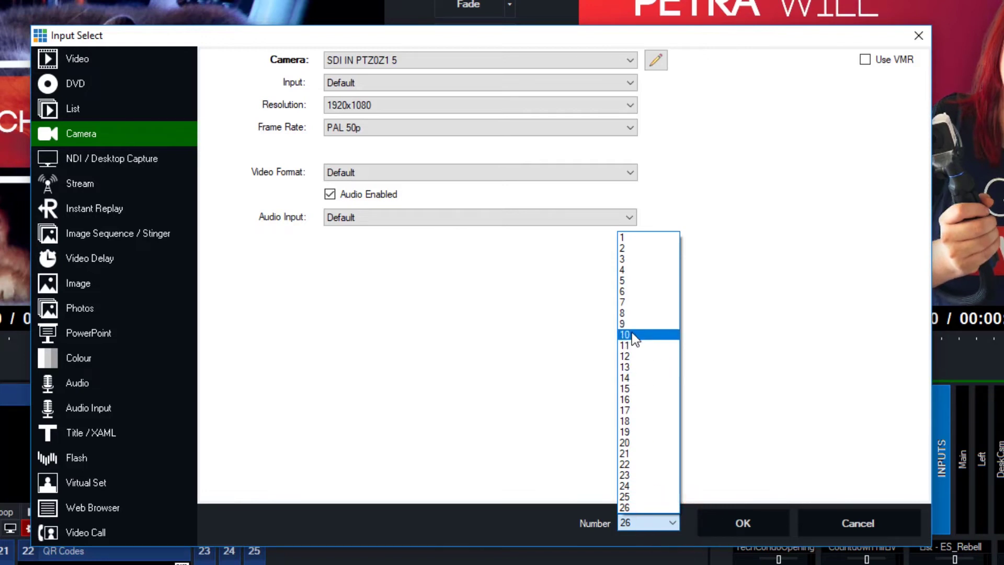
pyautogui.click(629, 375)
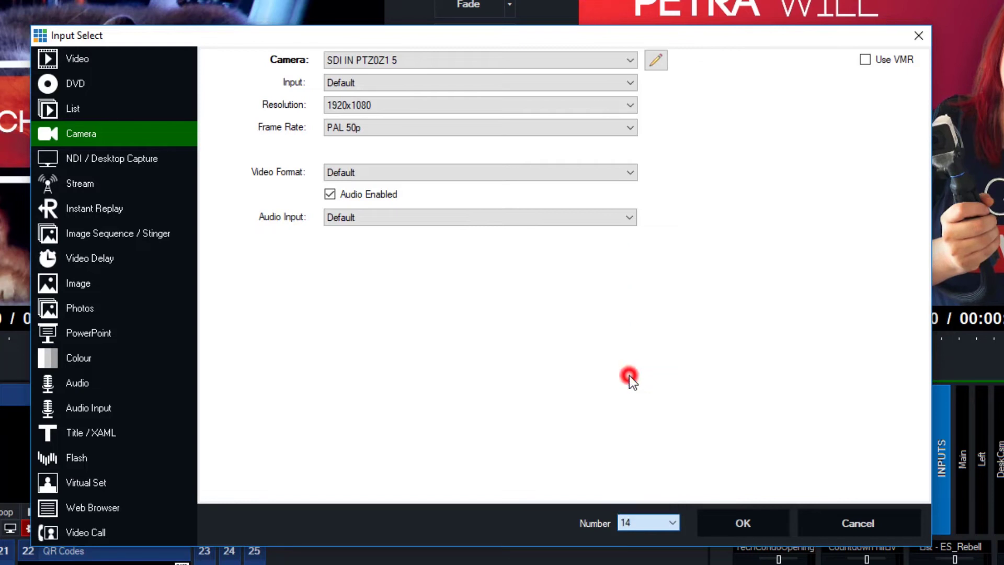
pyautogui.click(741, 529)
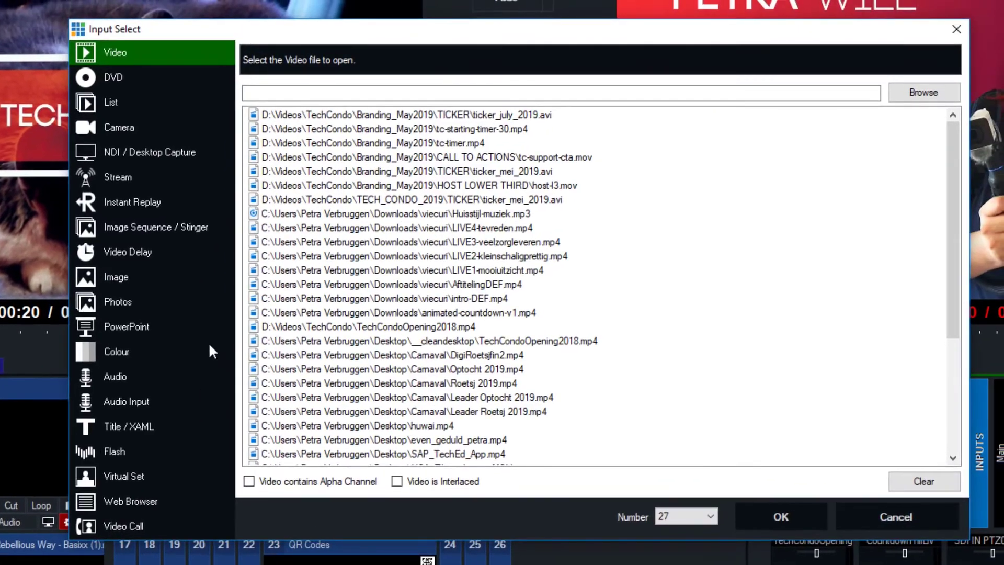
# Add NDI source Design-Ik-Wel-MMH2 as input 15, then preview inputs 14 and 15
pyautogui.click(126, 157)
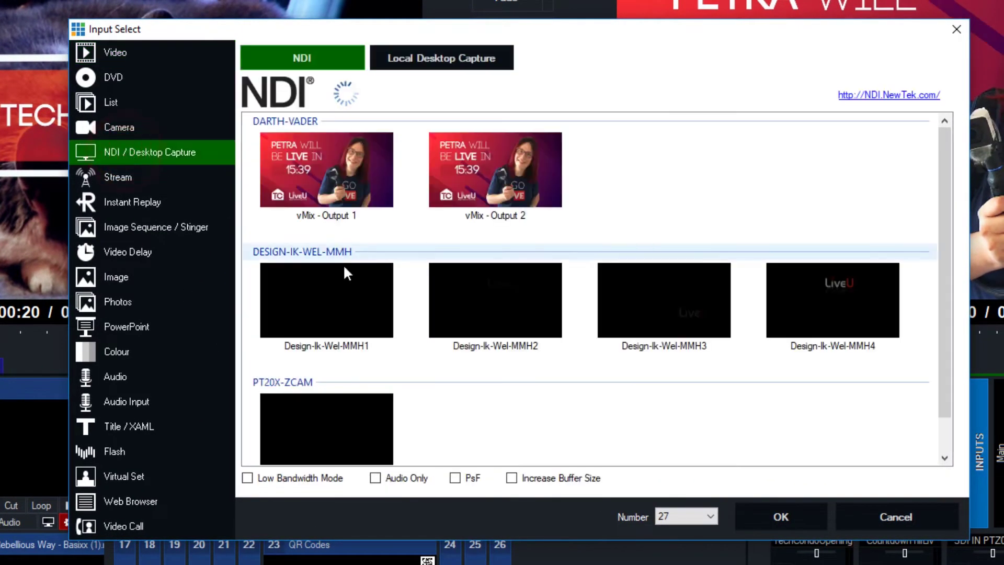
pyautogui.click(523, 309)
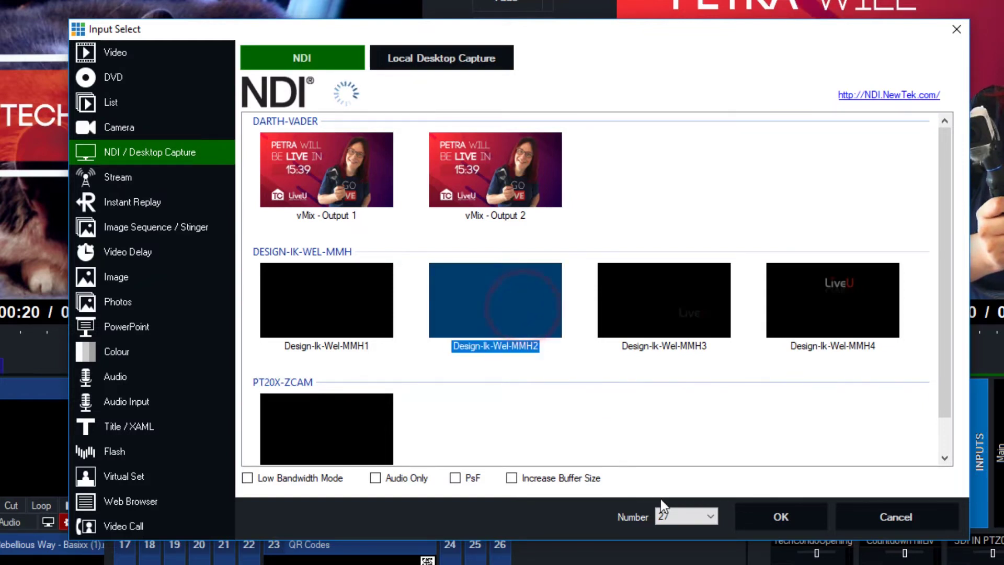
pyautogui.click(704, 518)
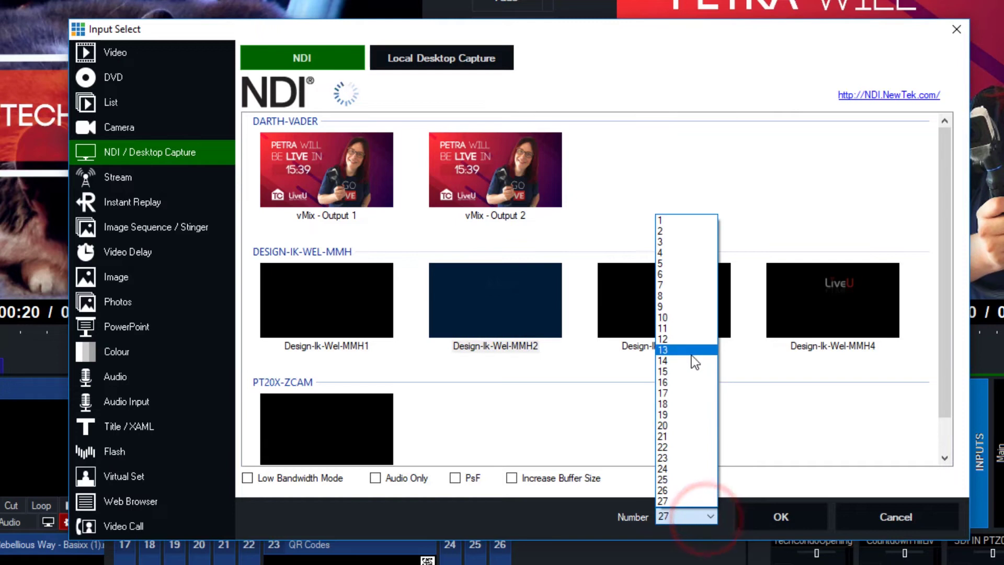
pyautogui.click(688, 369)
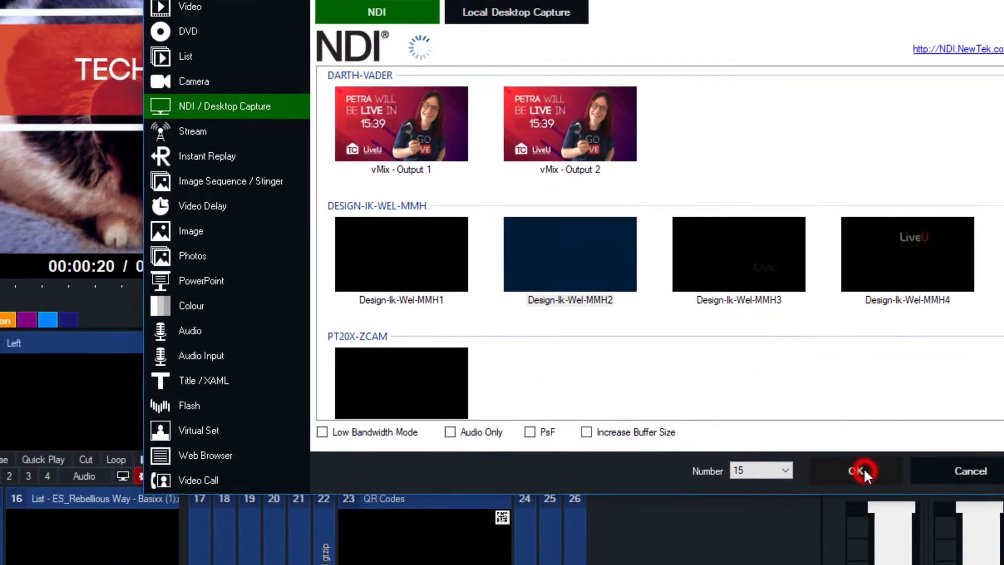
pyautogui.click(786, 518)
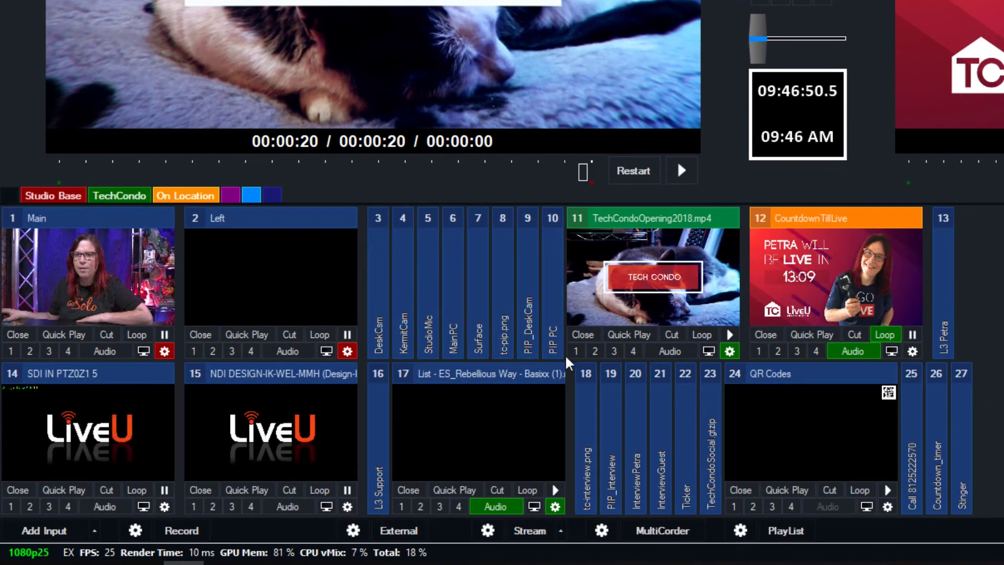
pyautogui.click(88, 434)
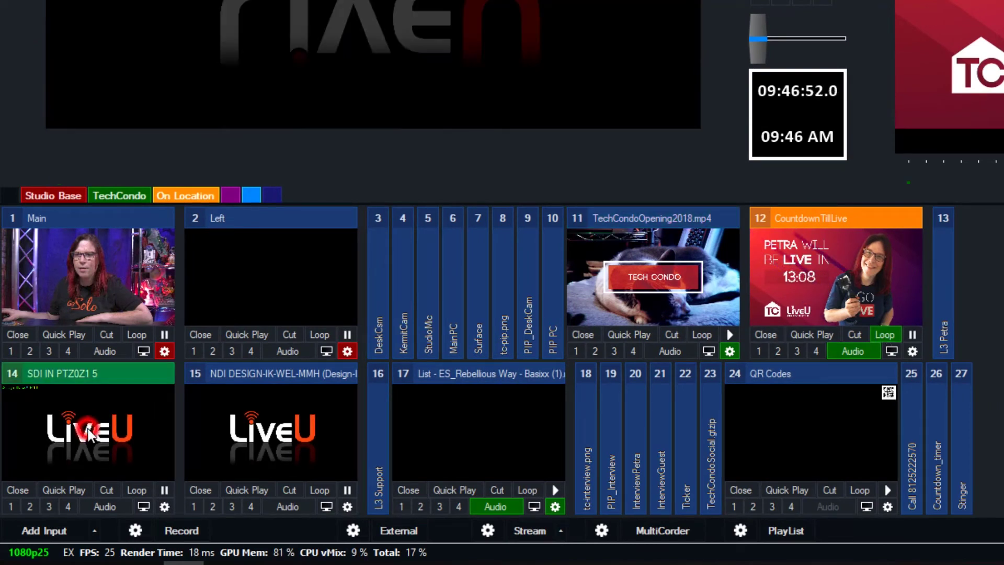
pyautogui.click(218, 441)
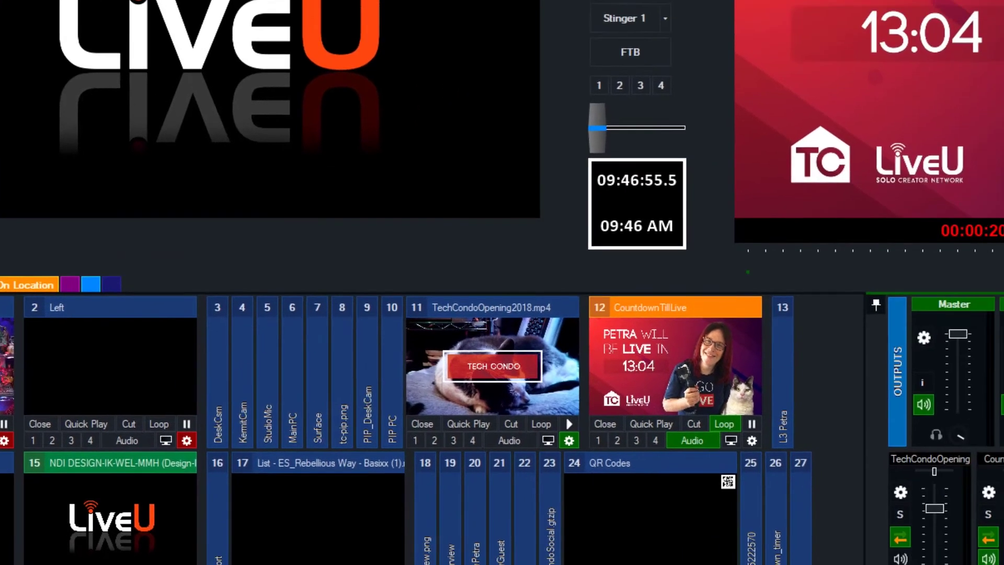
# Rename NDI input 15 to 2LiveU and SDI input 14 to 1LiveU in their input settings
pyautogui.click(347, 505)
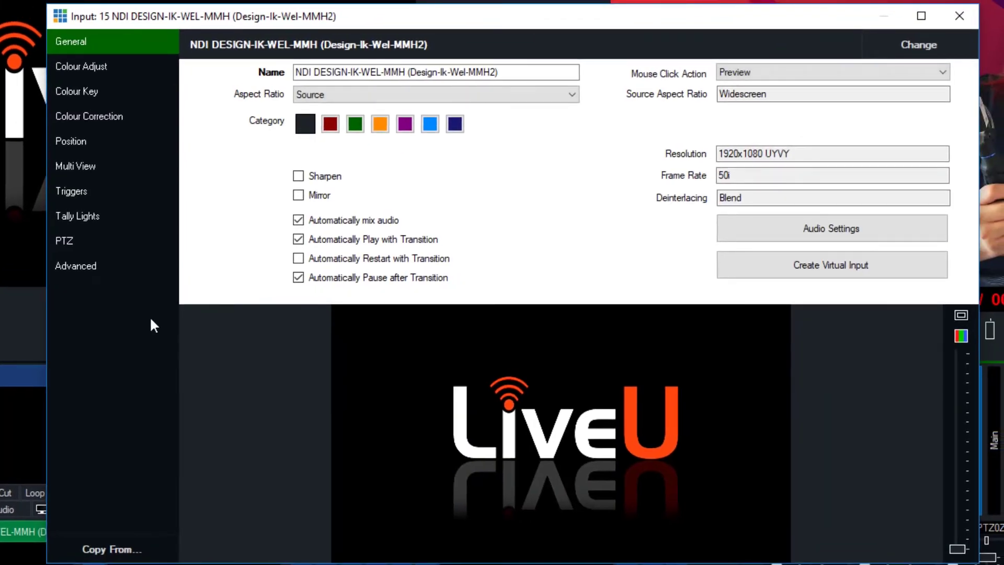
pyautogui.moveTo(532, 72); pyautogui.dragTo(303, 72)
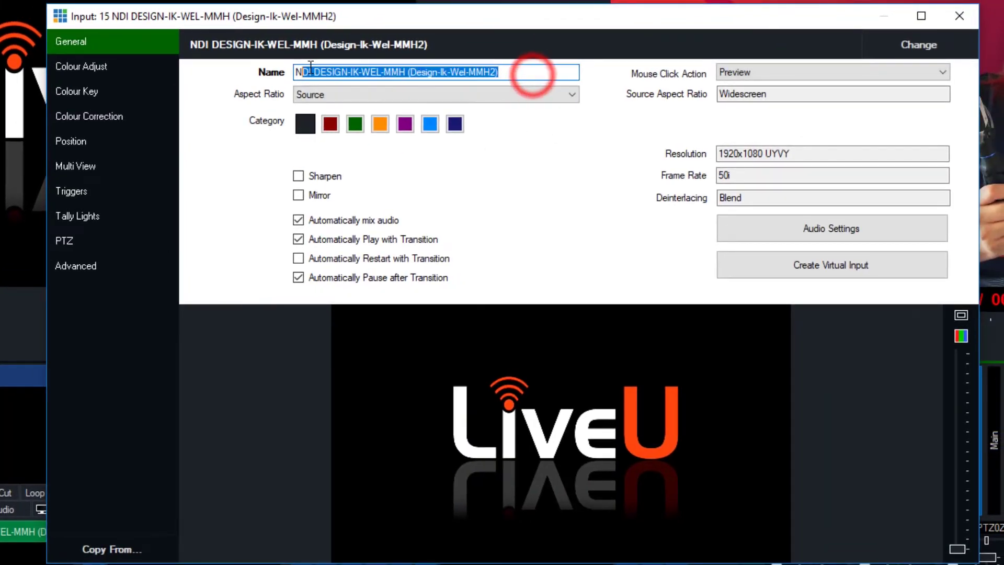
pyautogui.press('BackSpace')
pyautogui.press('BackSpace')
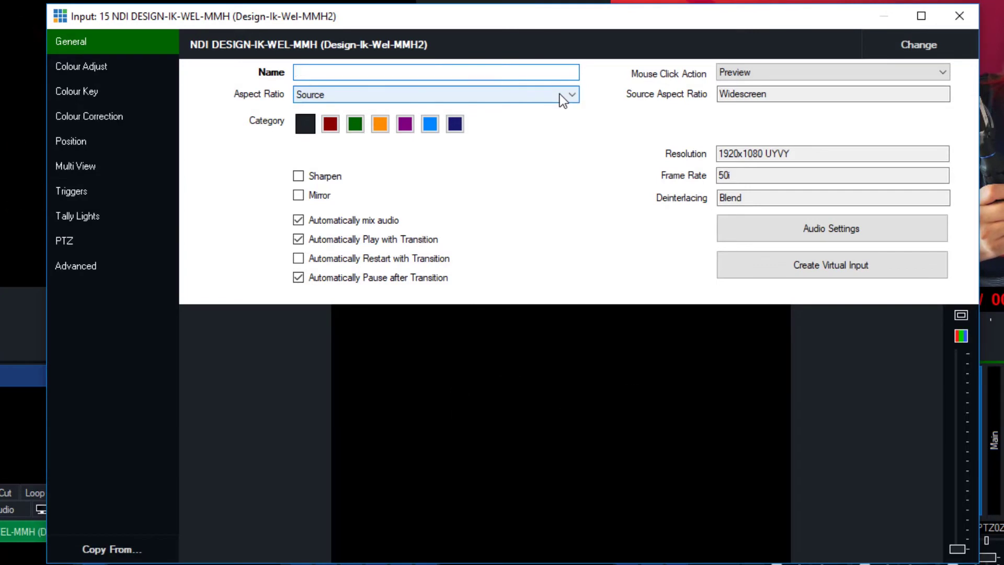
pyautogui.write('2L')
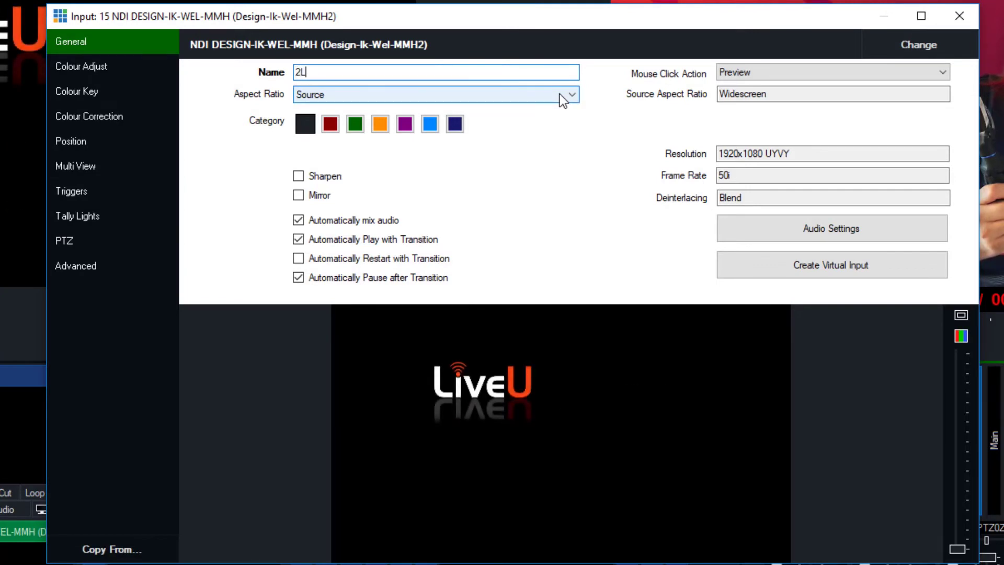
pyautogui.write('iveU')
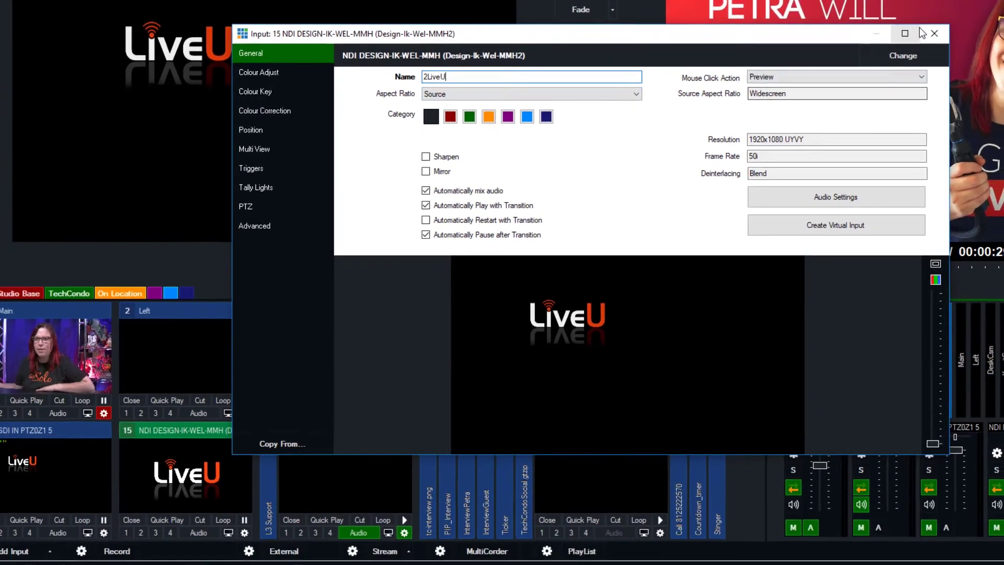
pyautogui.click(960, 16)
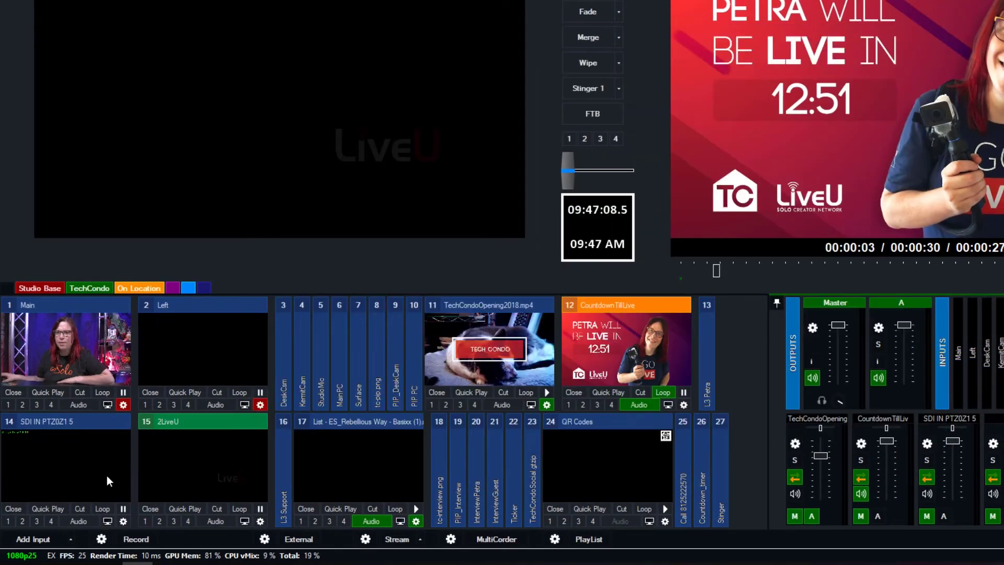
pyautogui.click(124, 520)
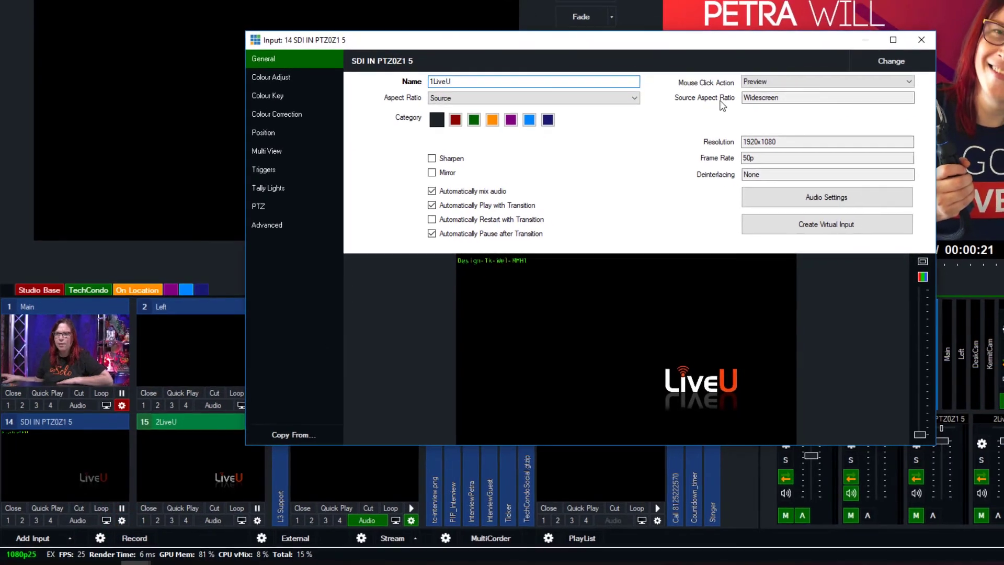
pyautogui.press('Return')
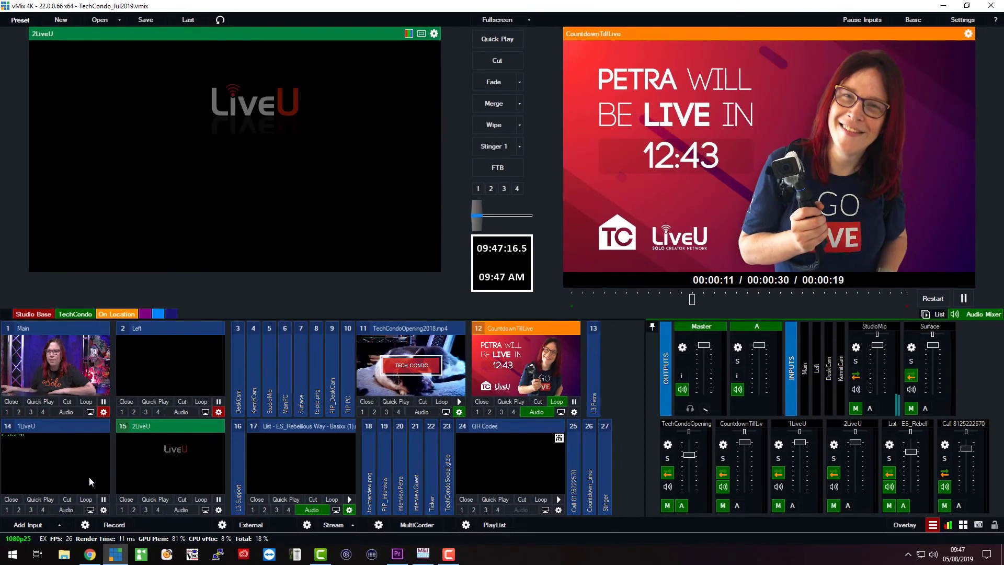